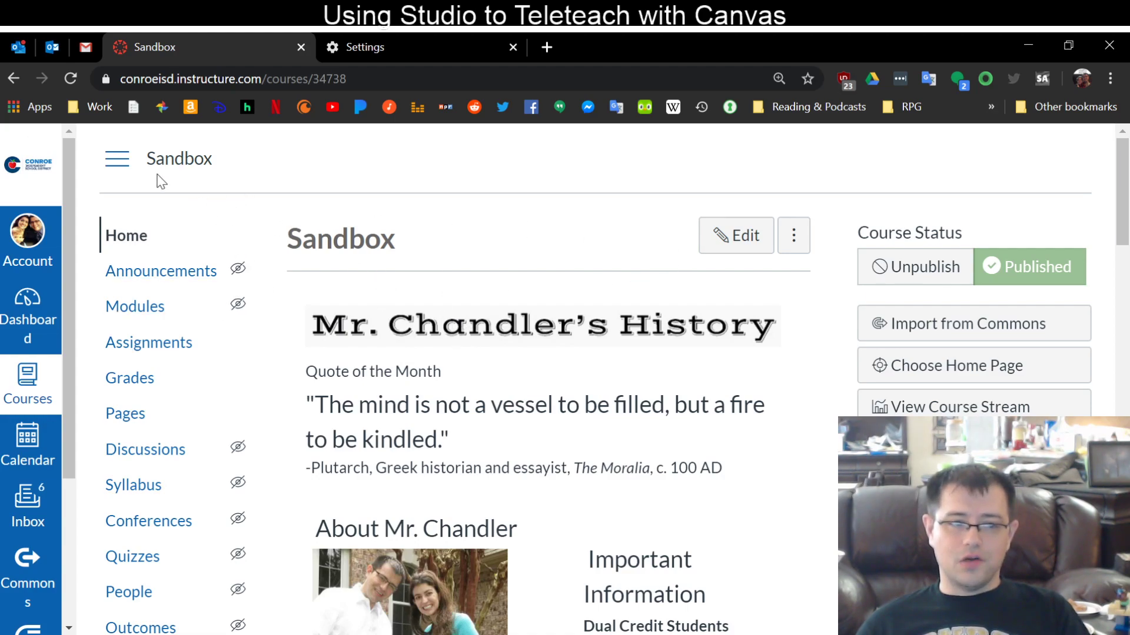
- Open the Sandbox course's Studio page listing 'webcam test' (0:03) and 'Audio Test' (0:04)
scroll(159, 282, "down", 2)
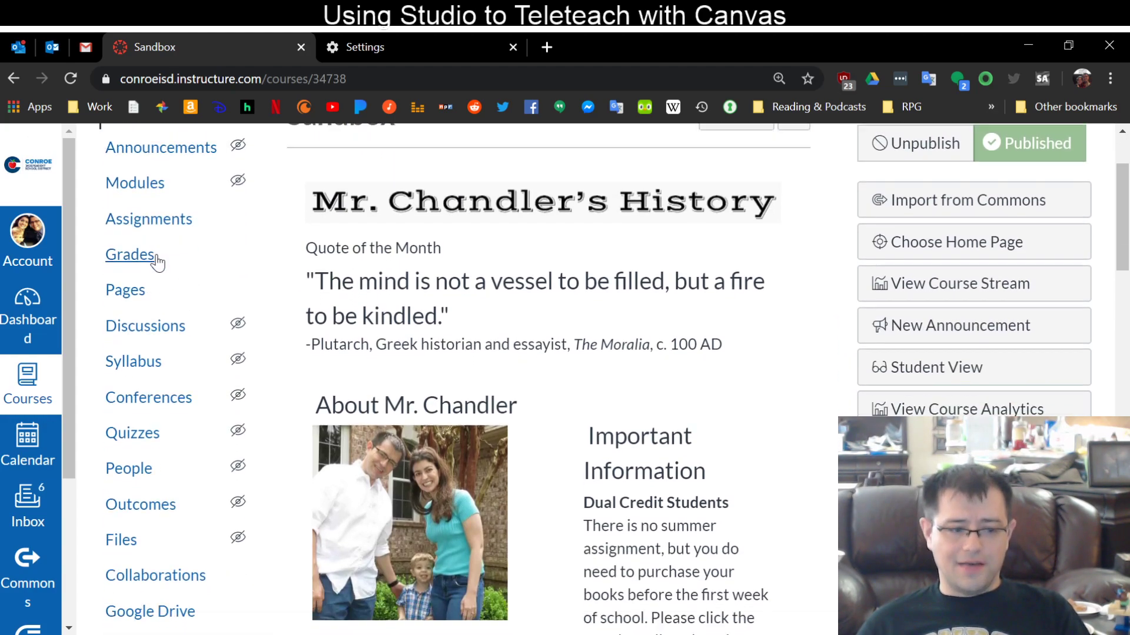
scroll(158, 282, "down", 4)
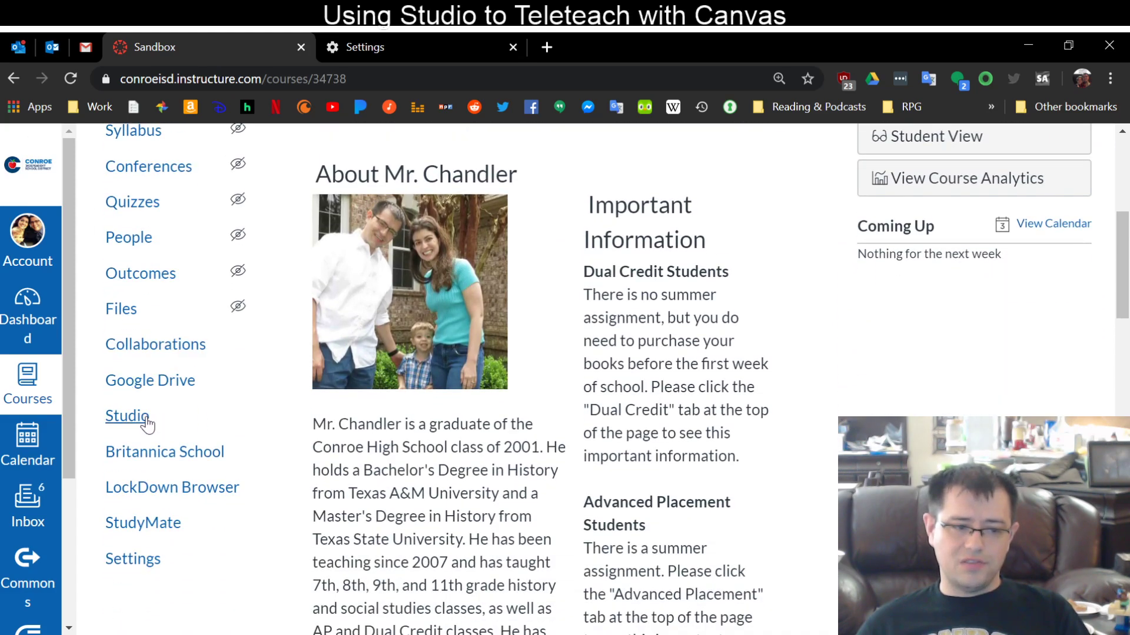
left_click(145, 419)
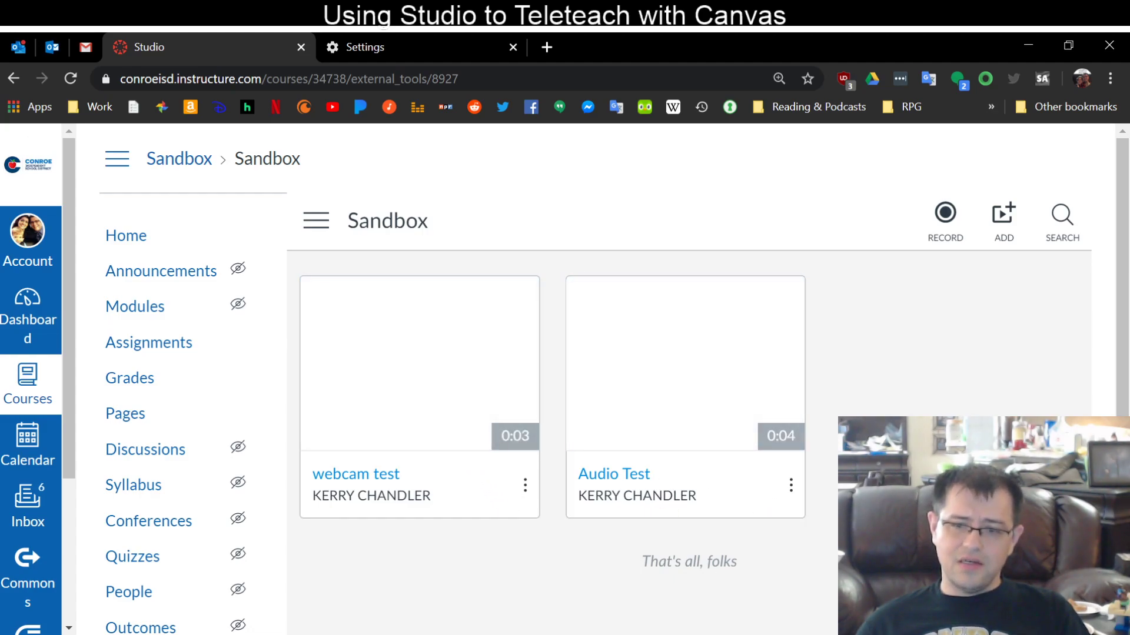
mouse_move(328, 386)
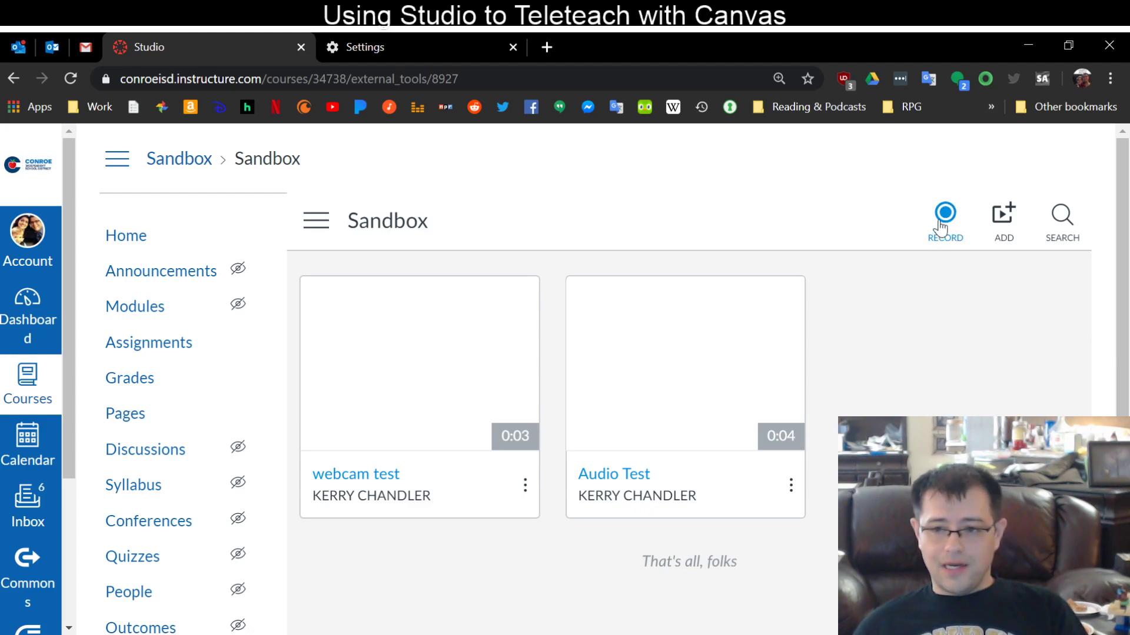
- Start a Webcam Capture recording window and check the available cameras list
left_click(942, 243)
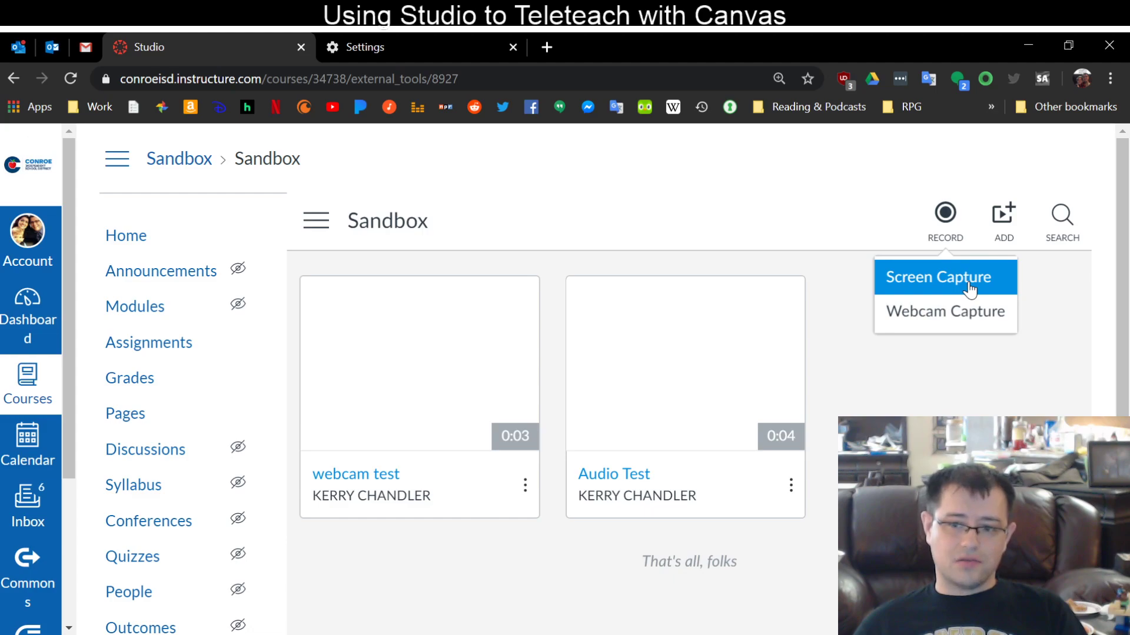
left_click(952, 316)
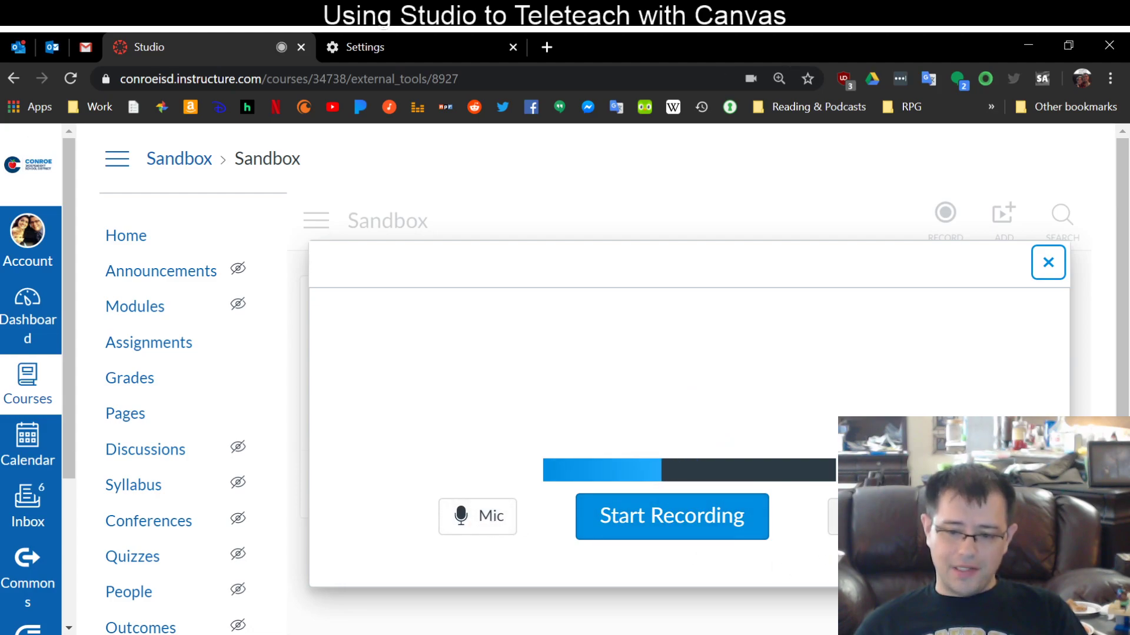
left_click(832, 516)
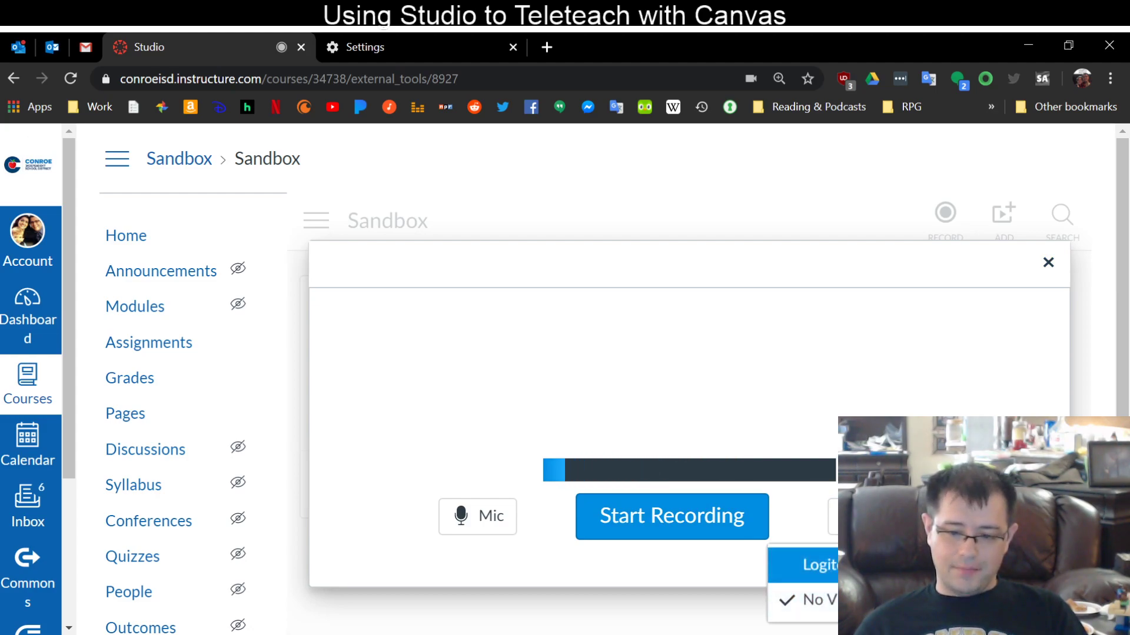
left_click(818, 565)
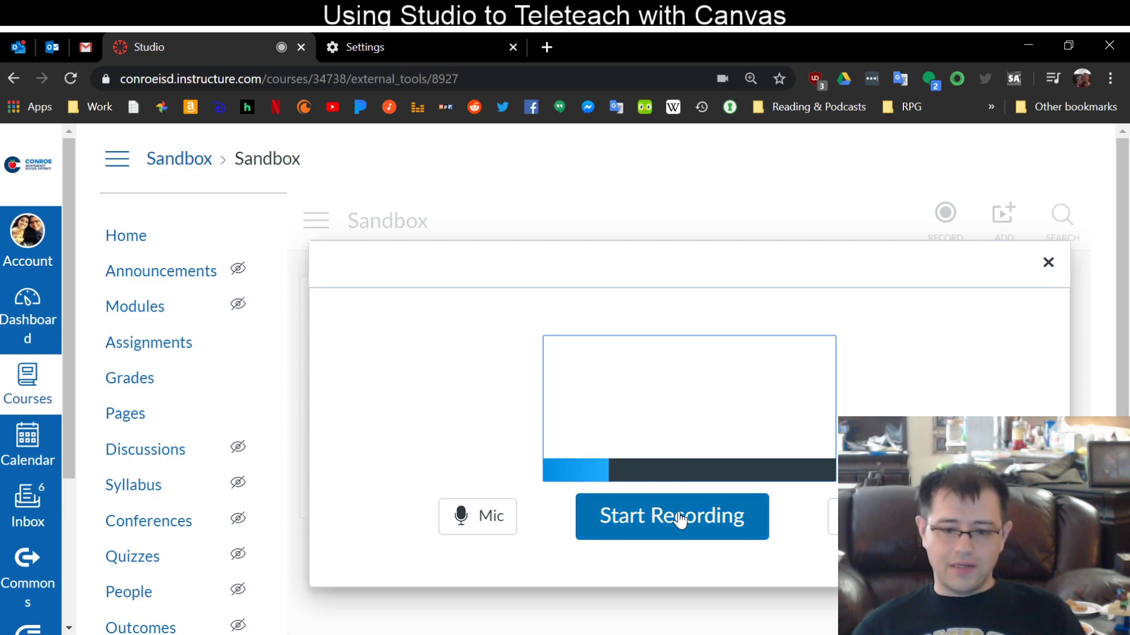
- Close the recorder without recording and play the 'webcam test' video
left_click(1048, 262)
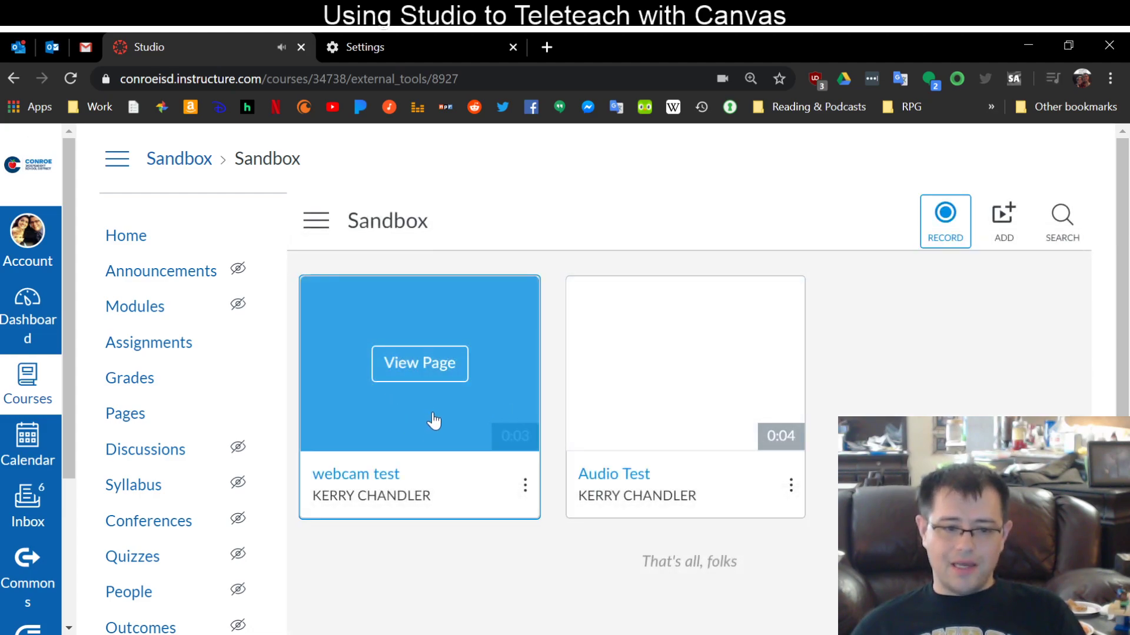
left_click(424, 416)
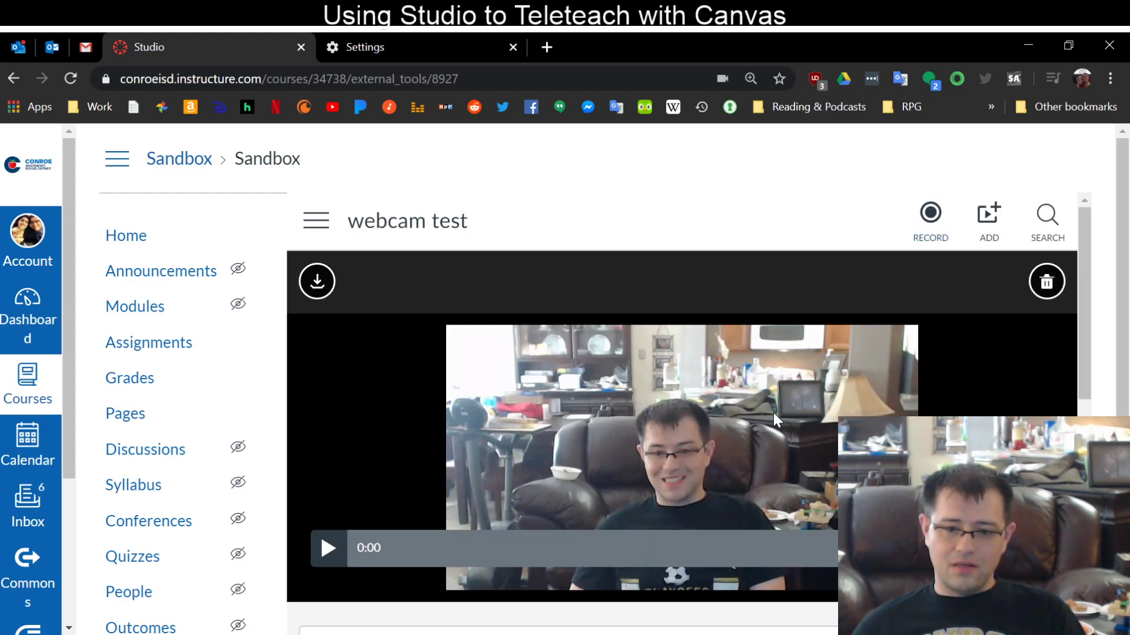
scroll(729, 412, "down", 2)
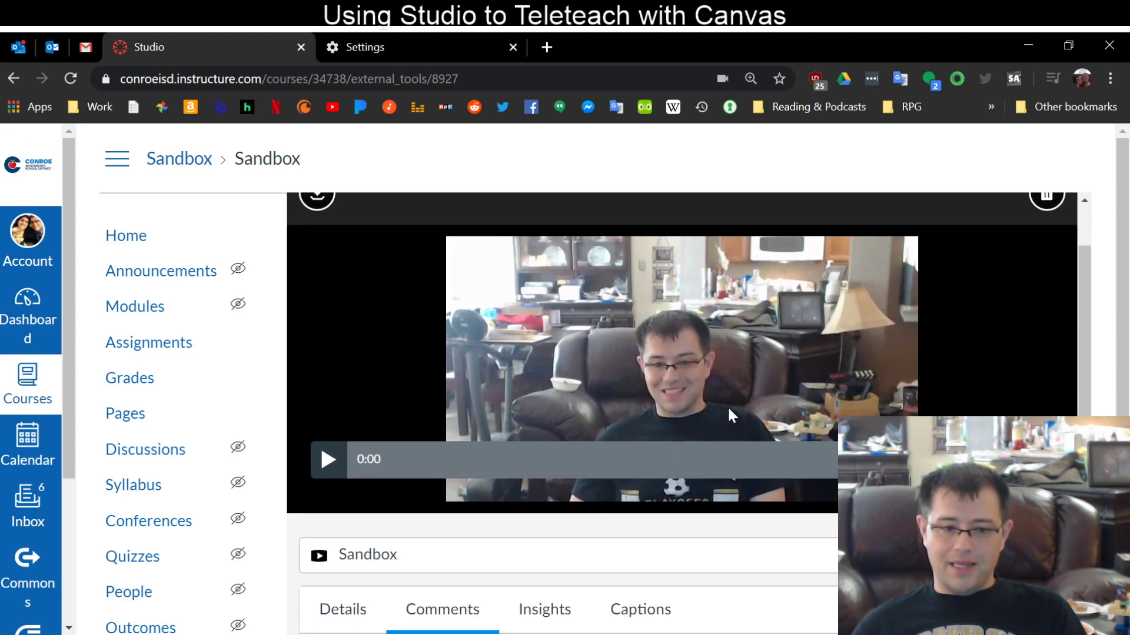
left_click(333, 471)
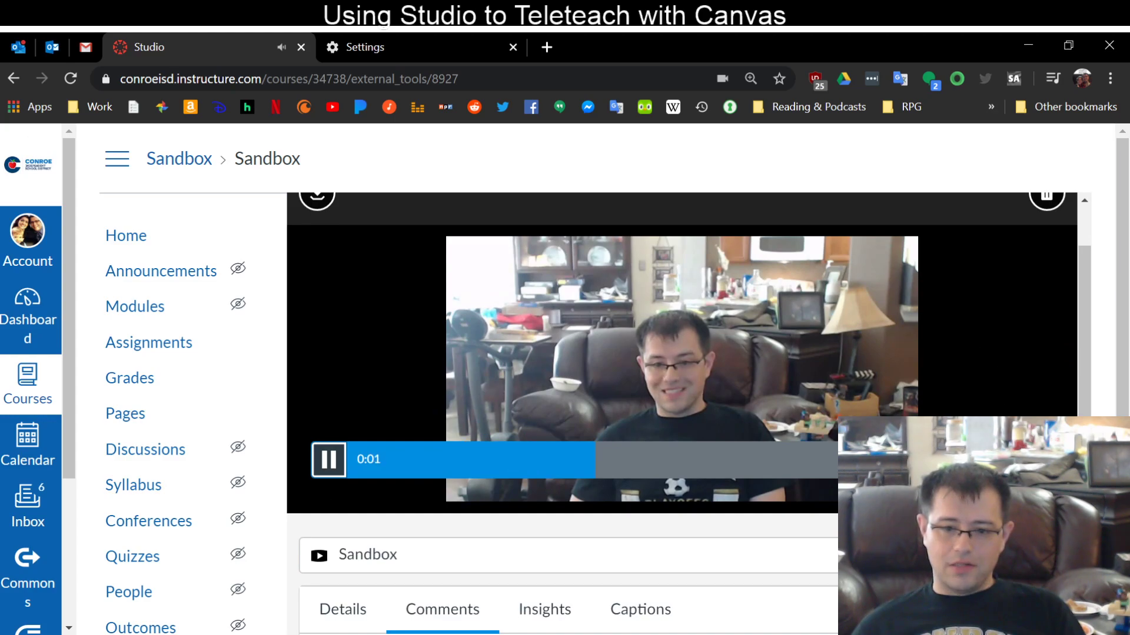
- Go back from the video page to the Sandbox media list
scroll(985, 400, "up", 2)
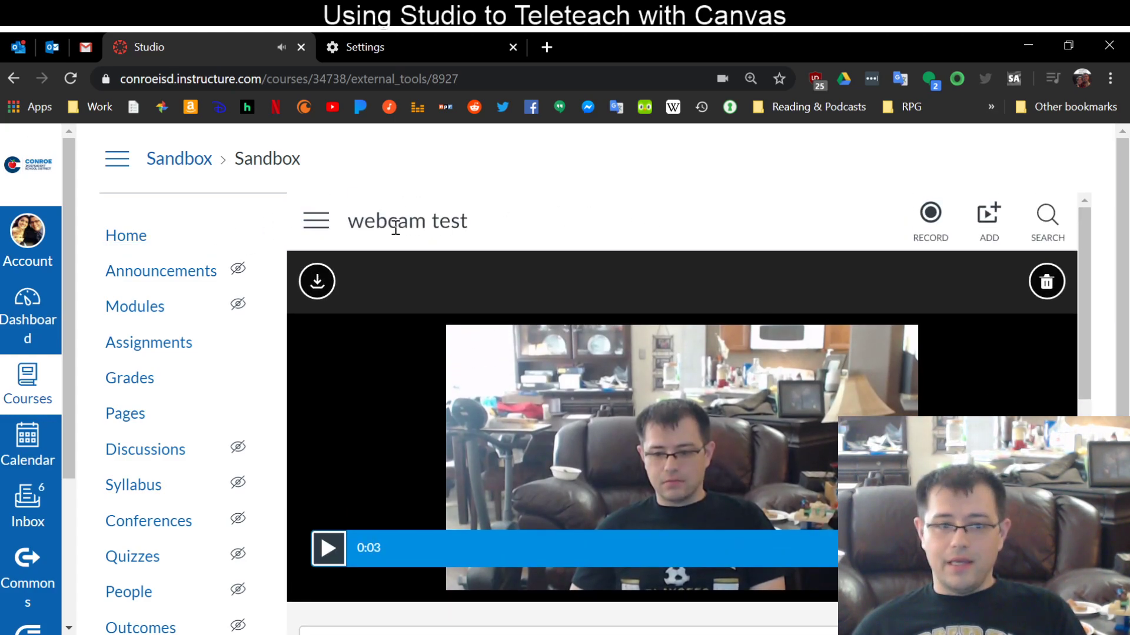
scroll(261, 357, "down", 5)
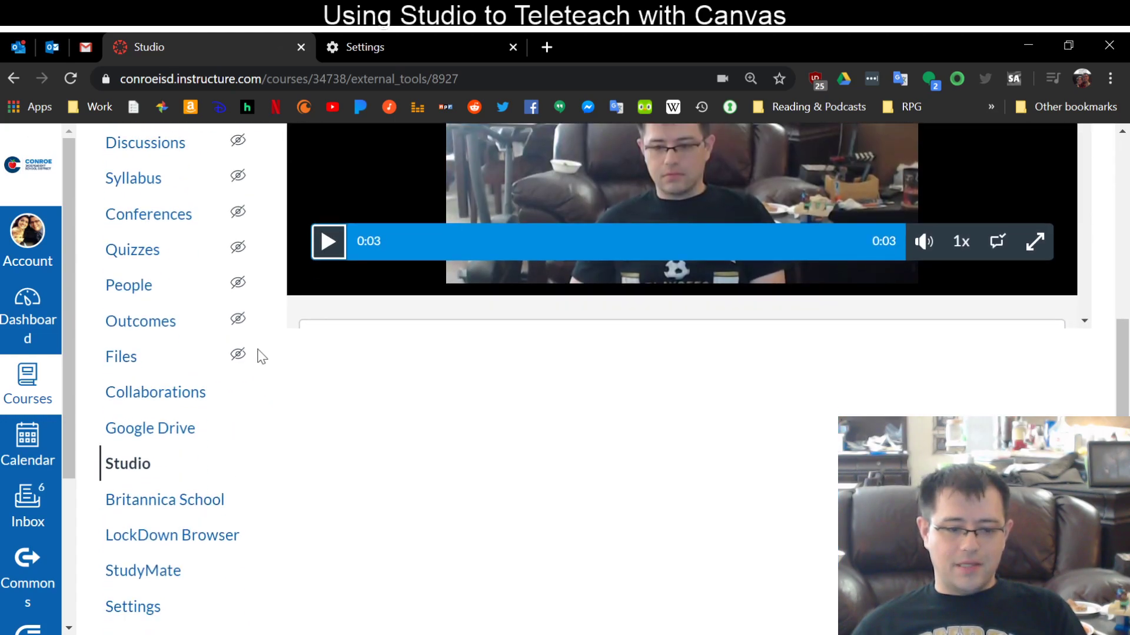
scroll(235, 324, "up", 4)
left_click(14, 77)
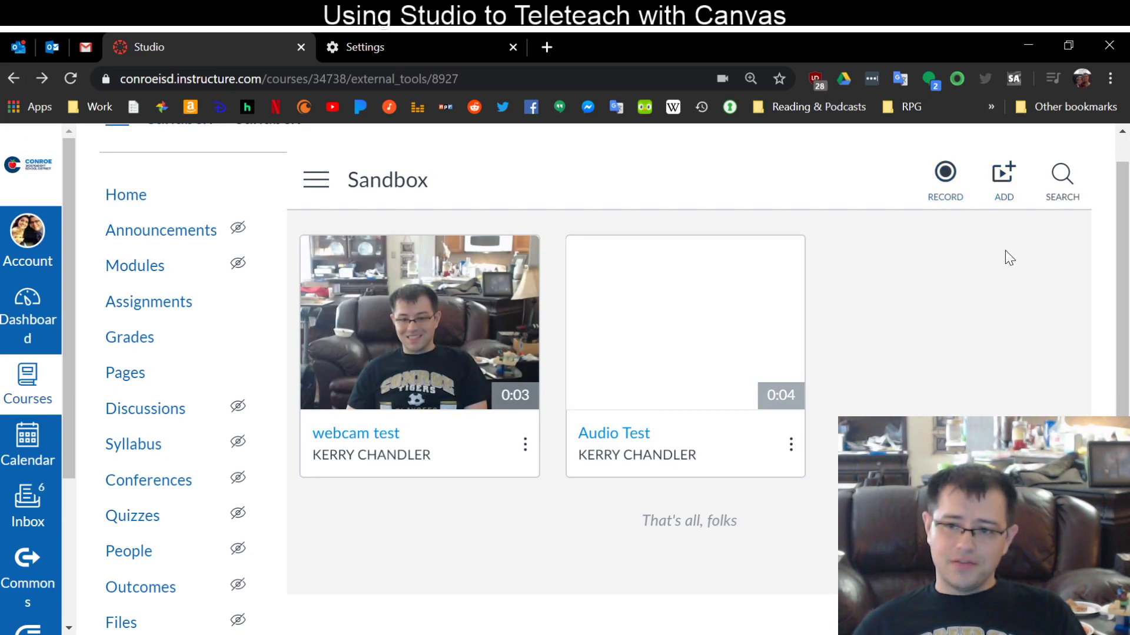
left_click(1004, 176)
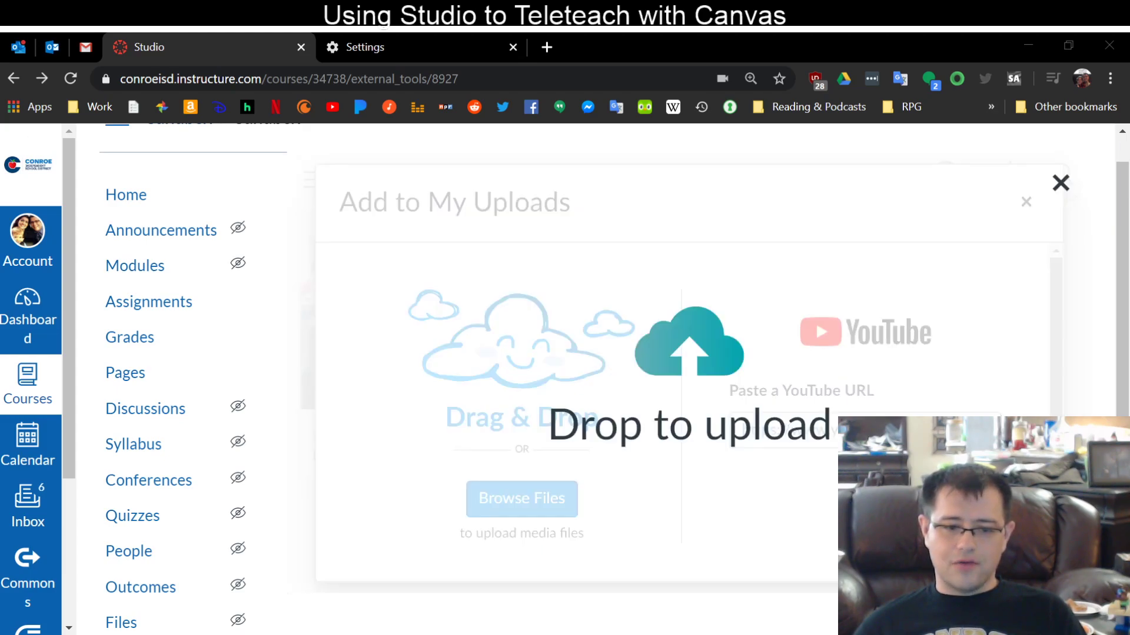
left_click_drag(451, 416, 451, 416)
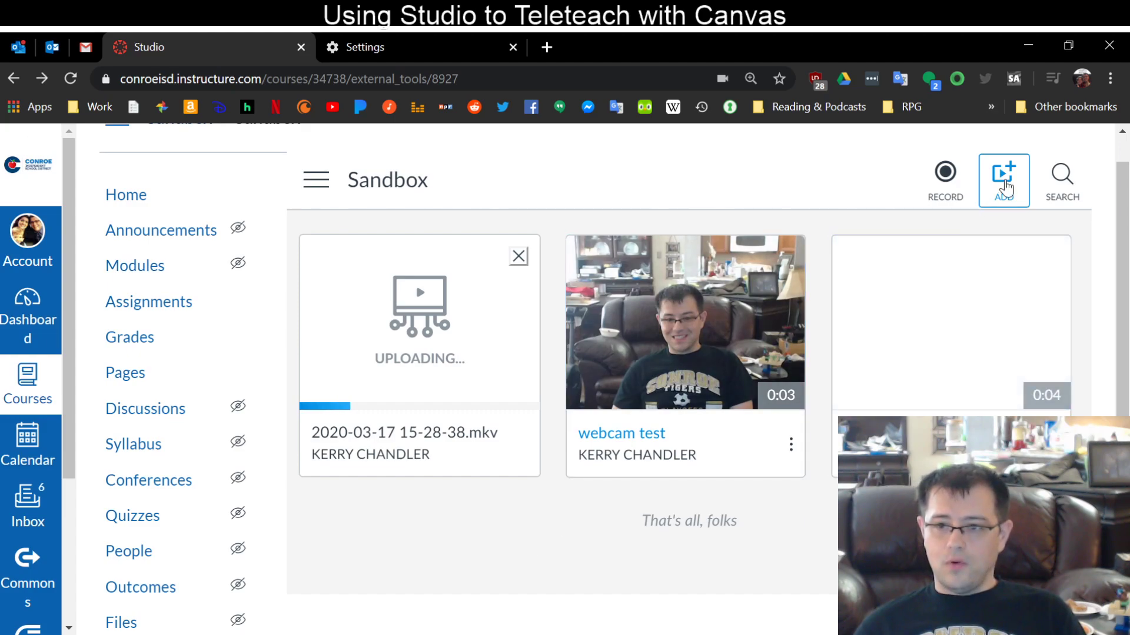
- Copy the URL of YouTube's 'Video Game Music for Studying 19' video, then close that tab
left_click(1004, 183)
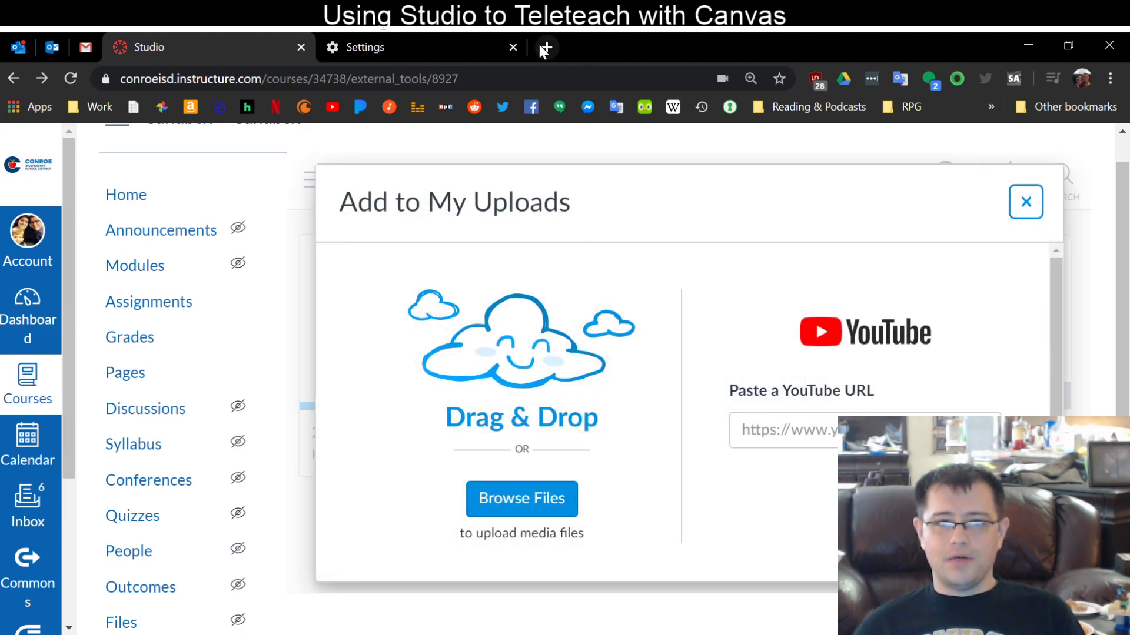
left_click(545, 47)
left_click(332, 107)
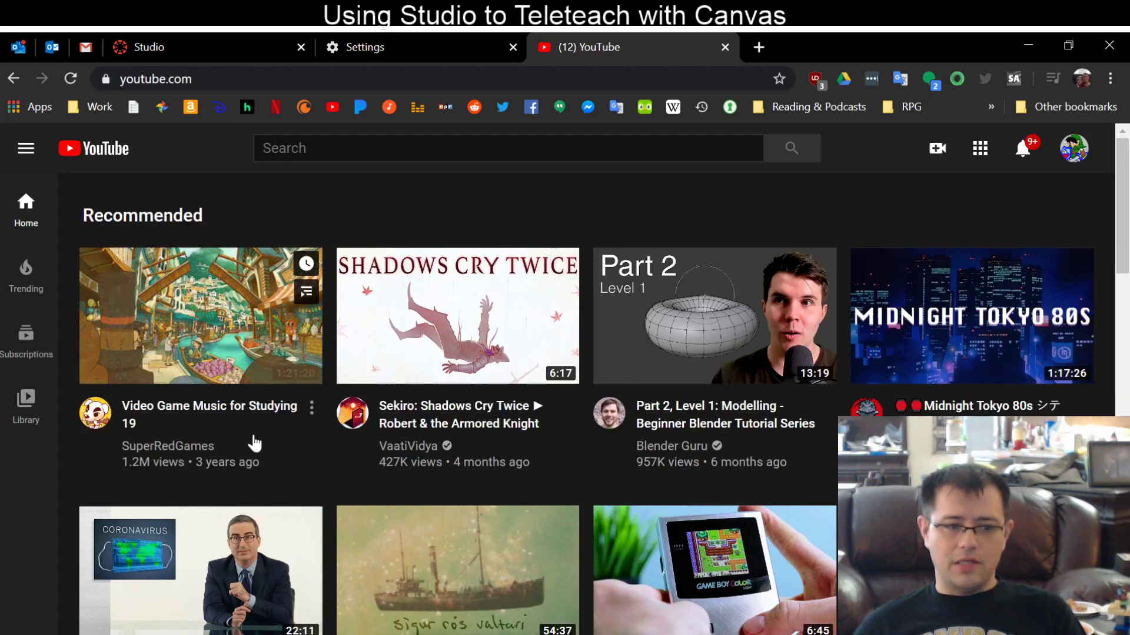
left_click(200, 351)
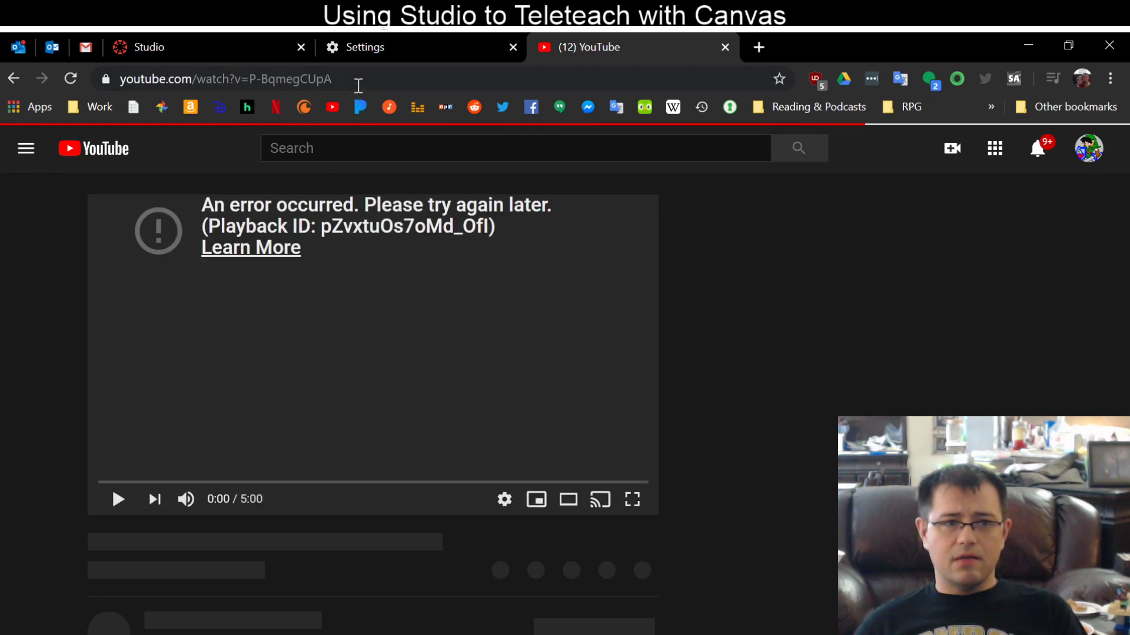
left_click(358, 86)
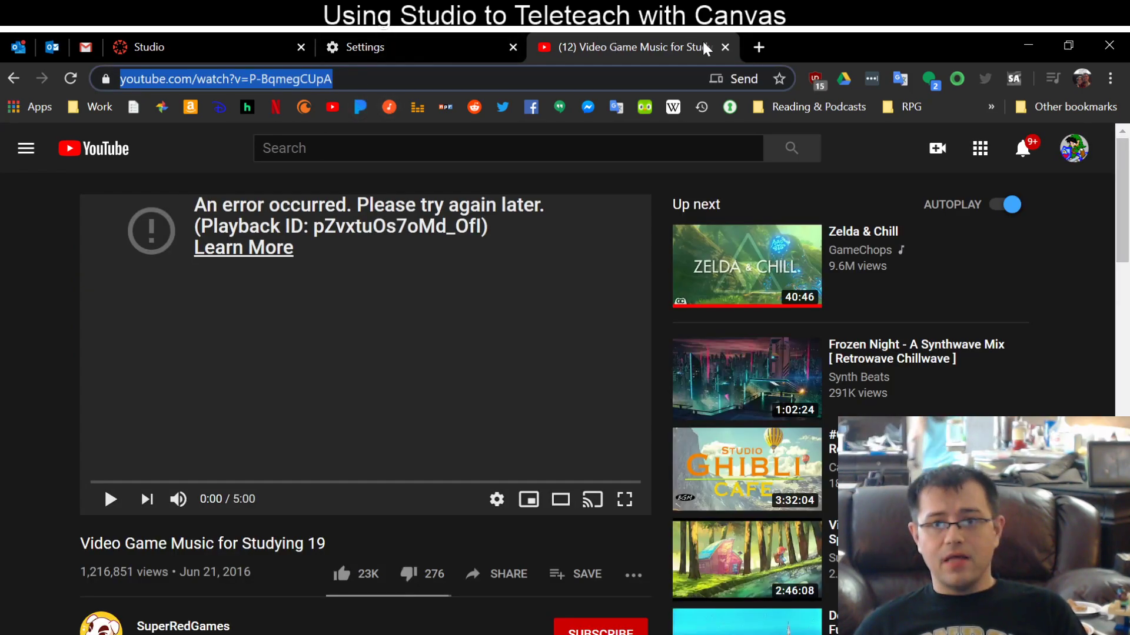
left_click(725, 47)
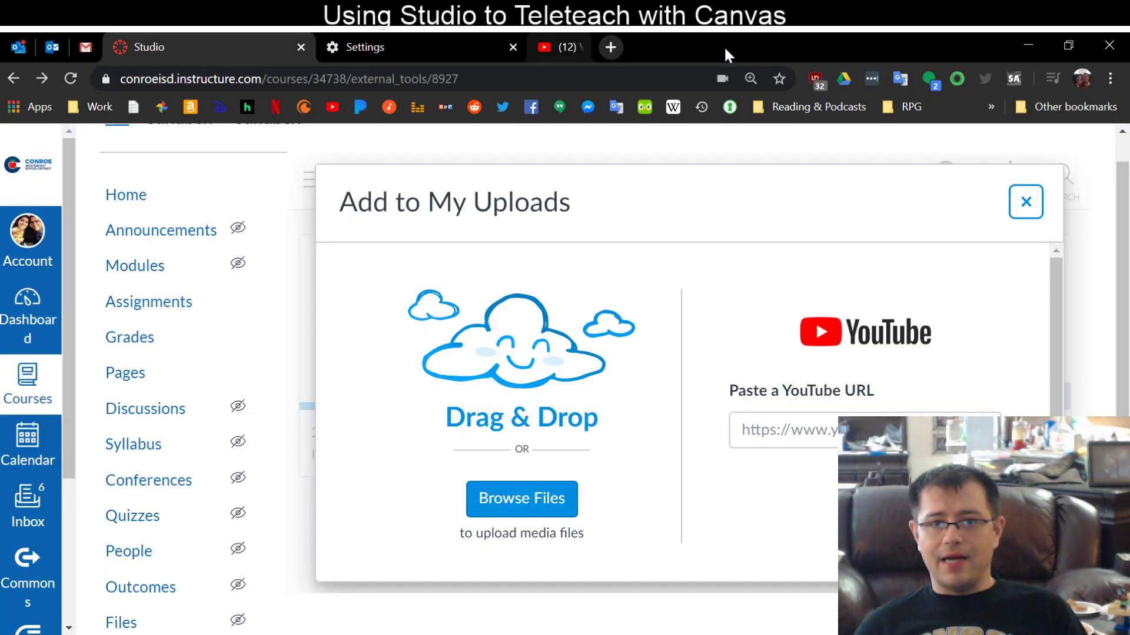
- Paste the copied YouTube link into the Paste a YouTube URL field, then dismiss the window
left_click(747, 441)
key("ctrl+v")
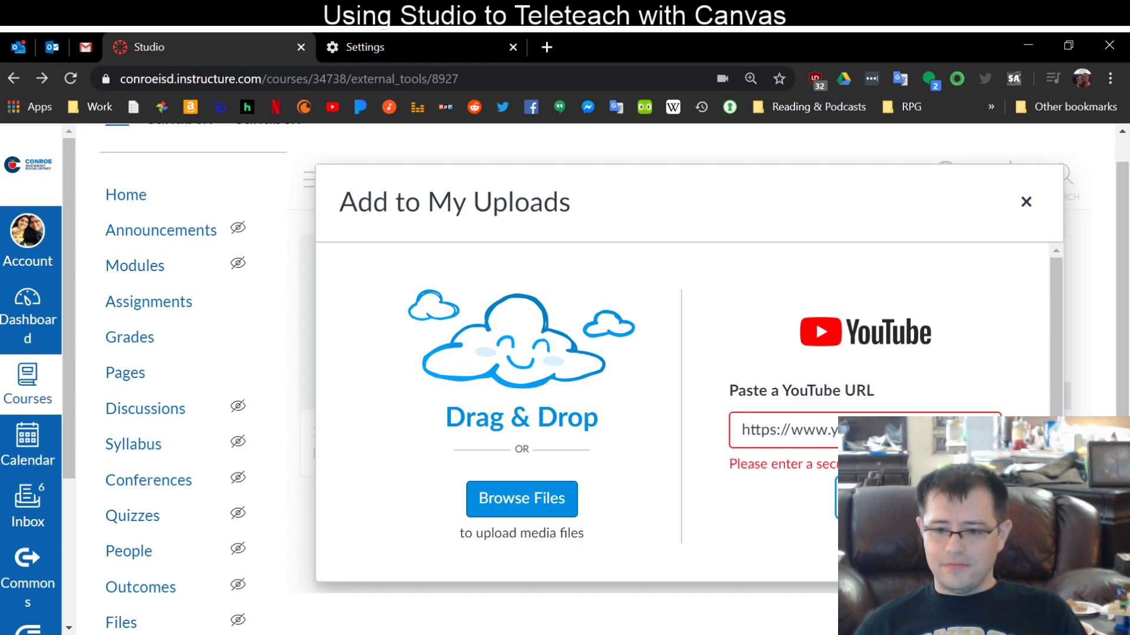
left_click(812, 429)
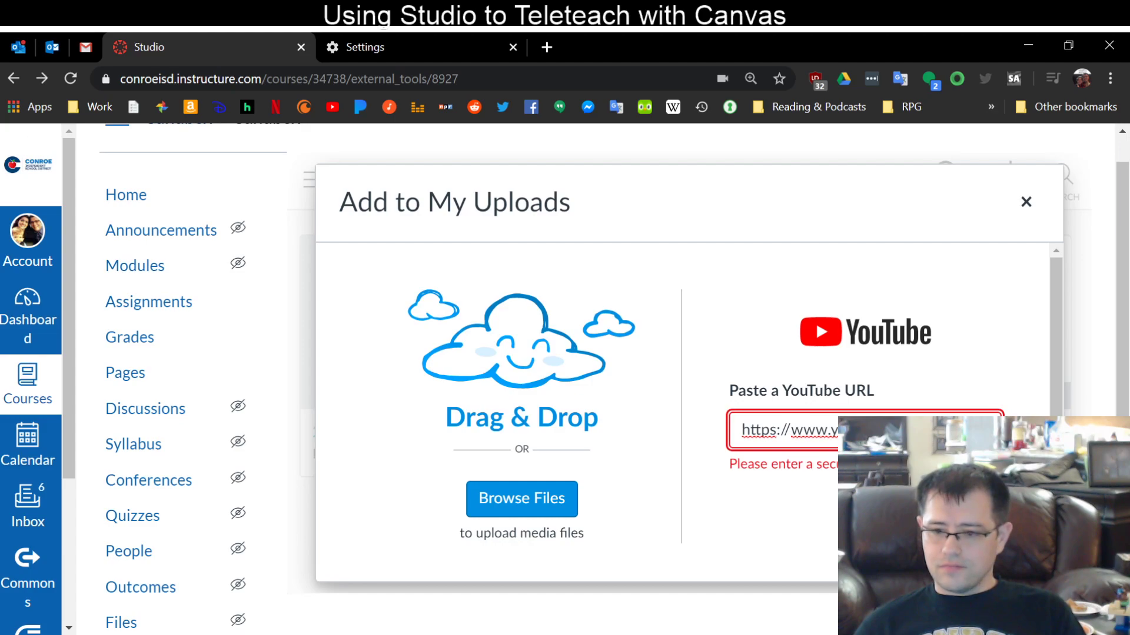
key("Tab")
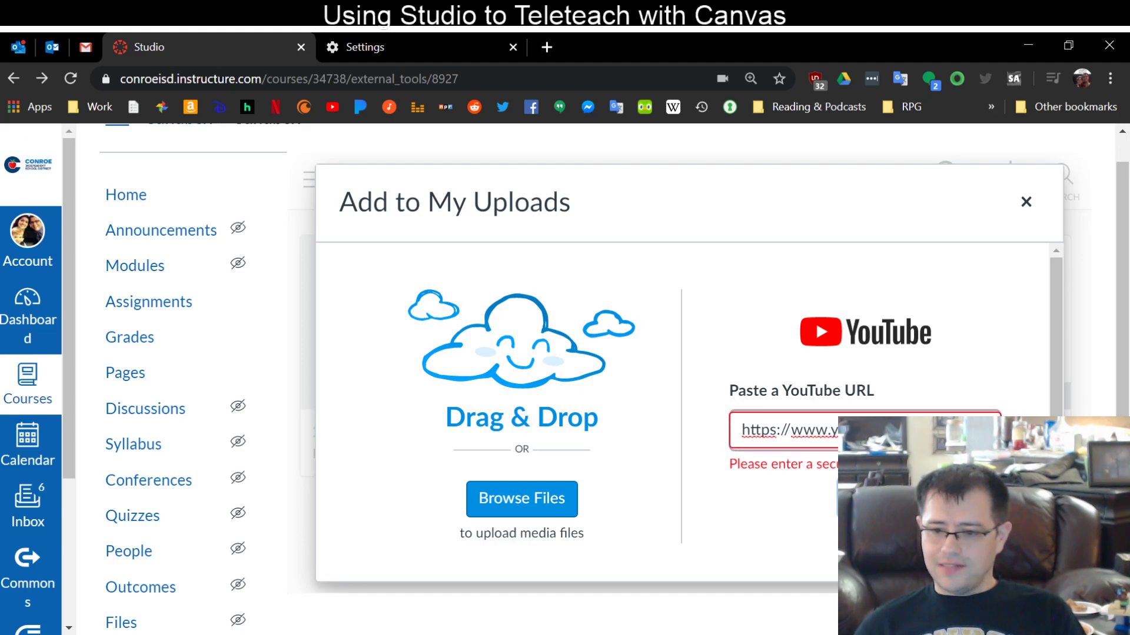
key("ctrl+a")
key("Escape")
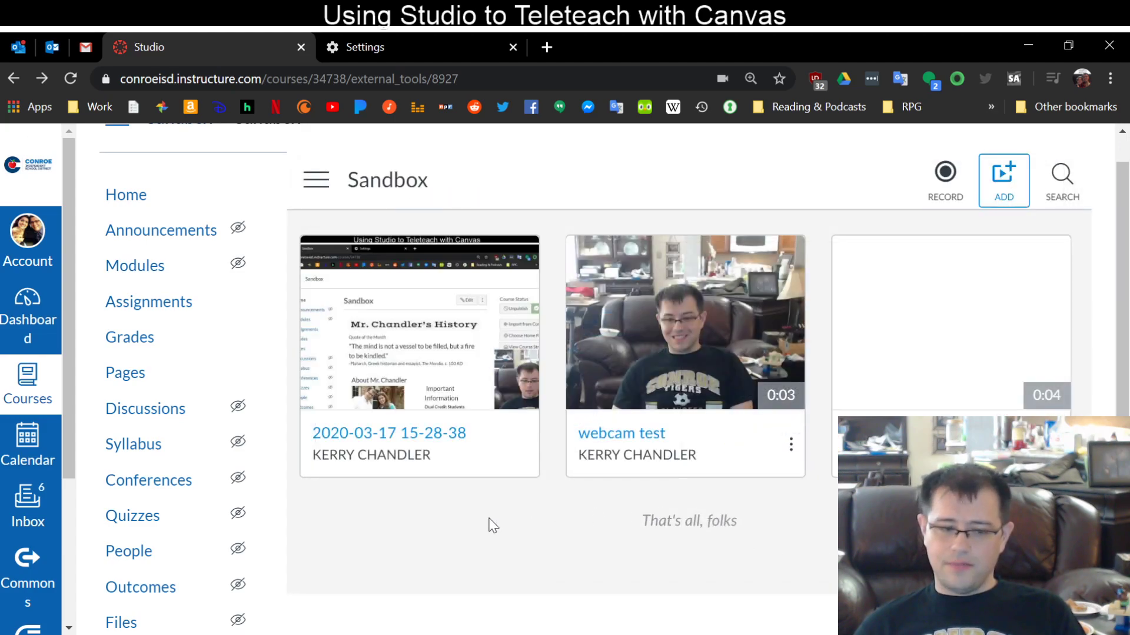
- Reopen Add to My Uploads, delete the leftover YouTube link, and close it
left_click(1015, 197)
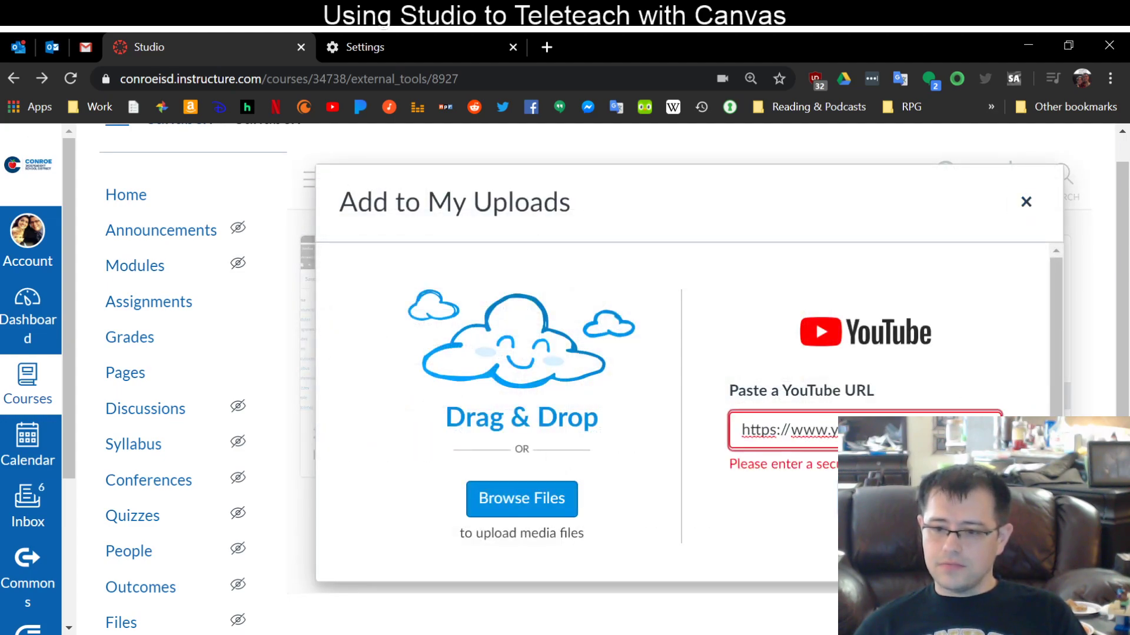
key("ctrl+a")
key("BackSpace")
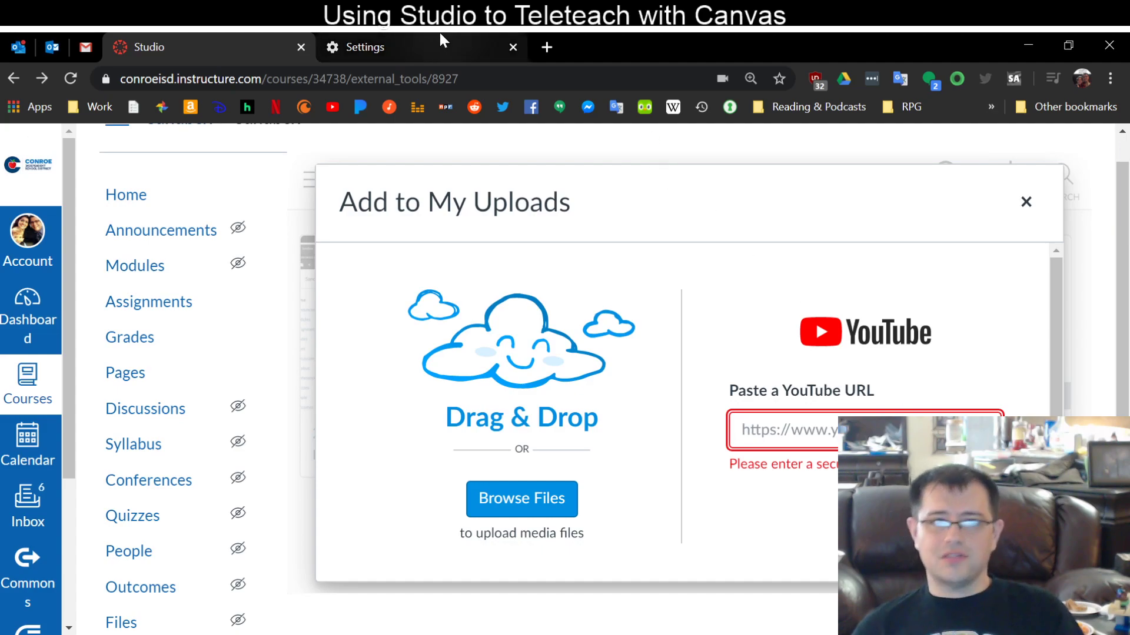
left_click(1024, 207)
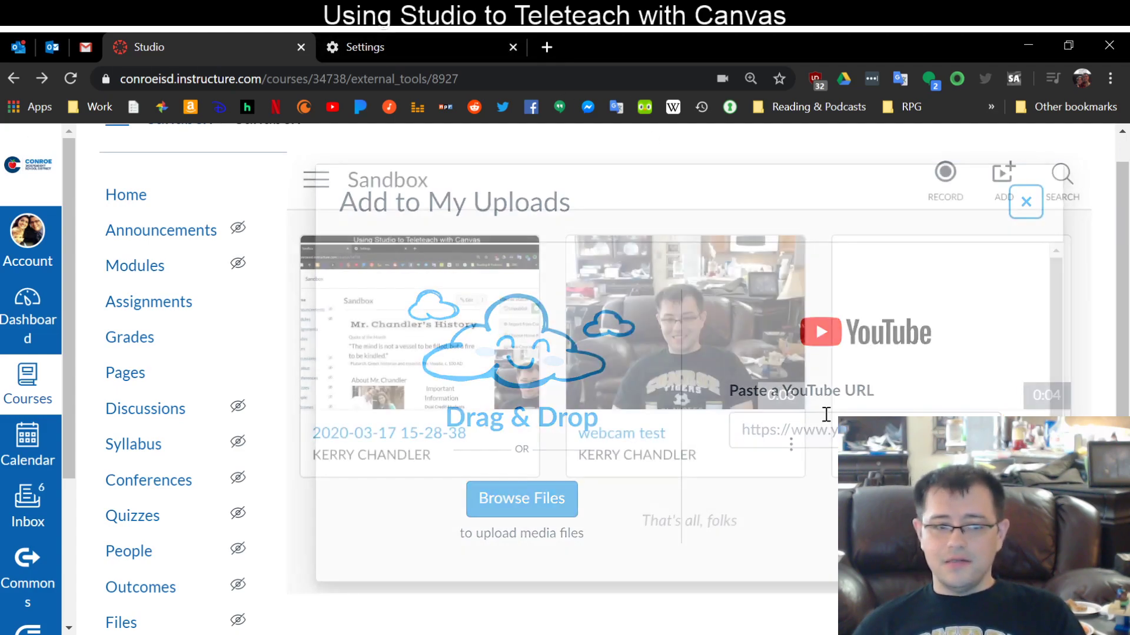